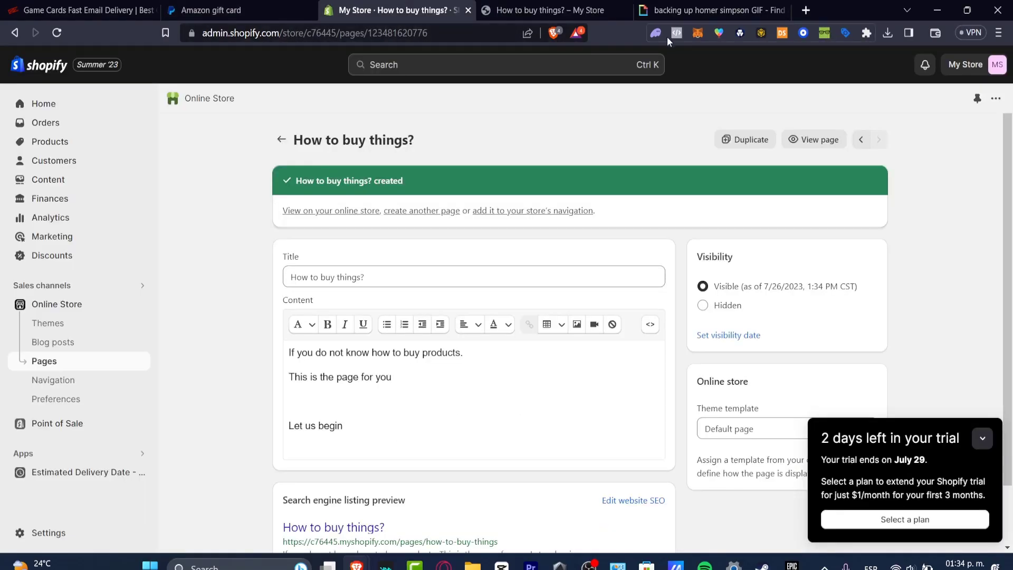
Step: Move from the 'How to buy things?' page to Contact, then to the Online Store Themes page
left_click(865, 148)
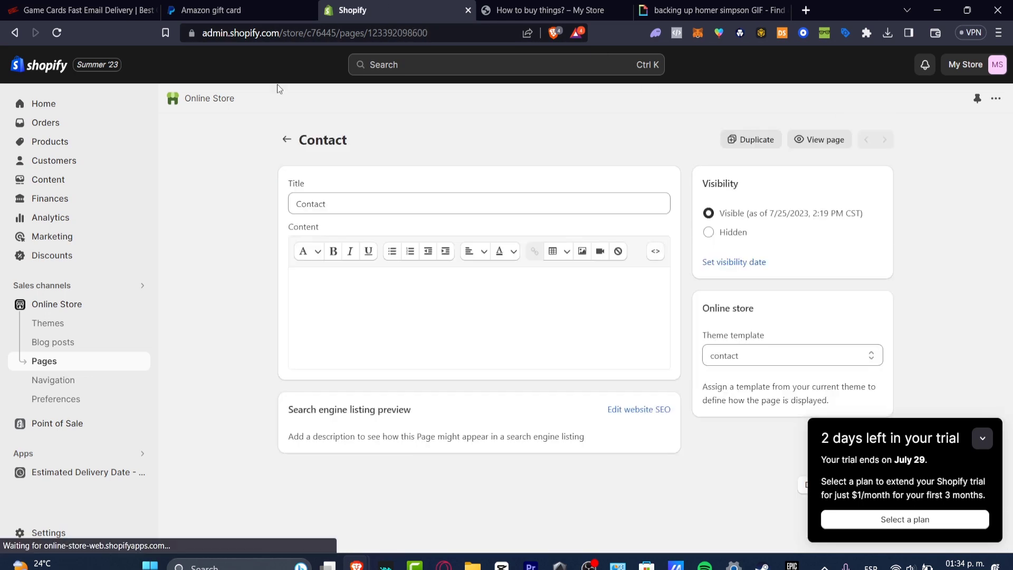
left_click(46, 321)
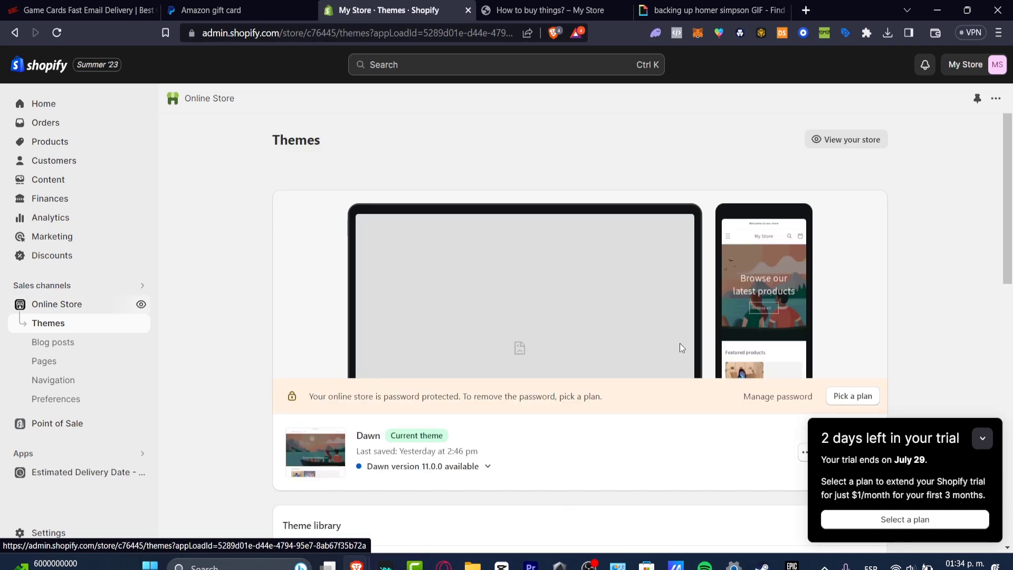
Step: Dismiss the trial notice, check the Homer Simpson GIF tab, and return to the Dawn theme
left_click(981, 438)
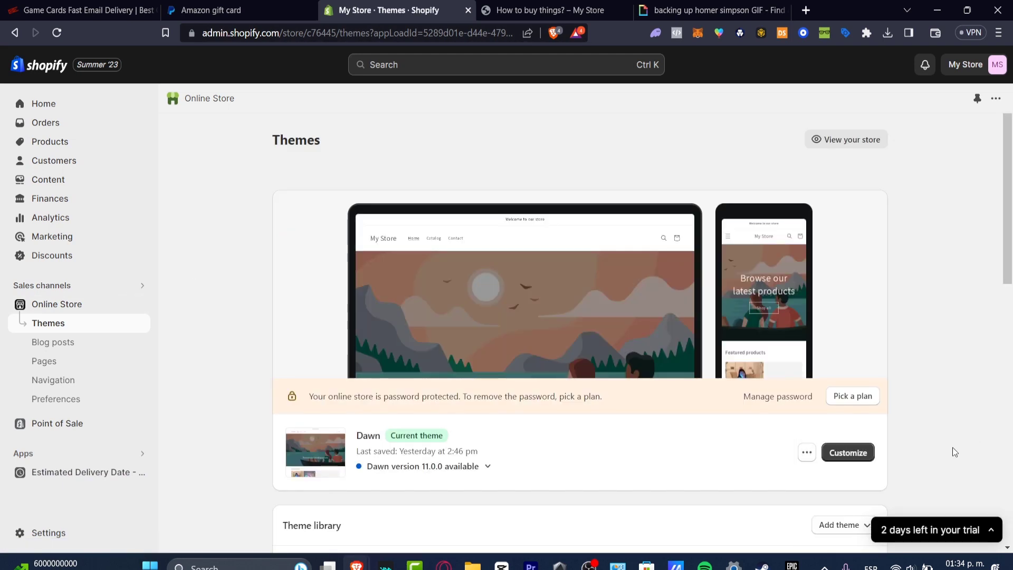
left_click(700, 10)
mouse_move(592, 71)
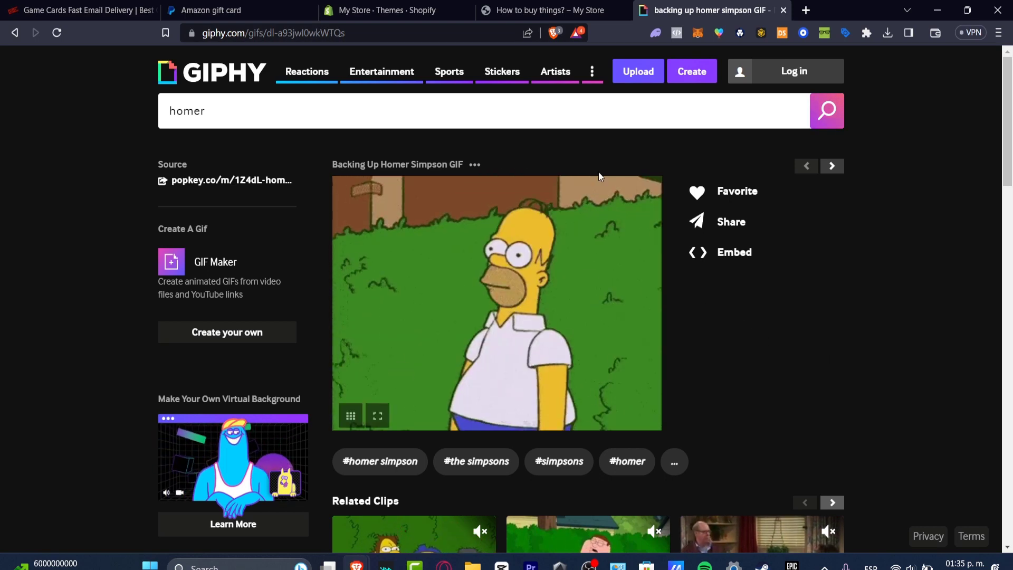
left_click(432, 5)
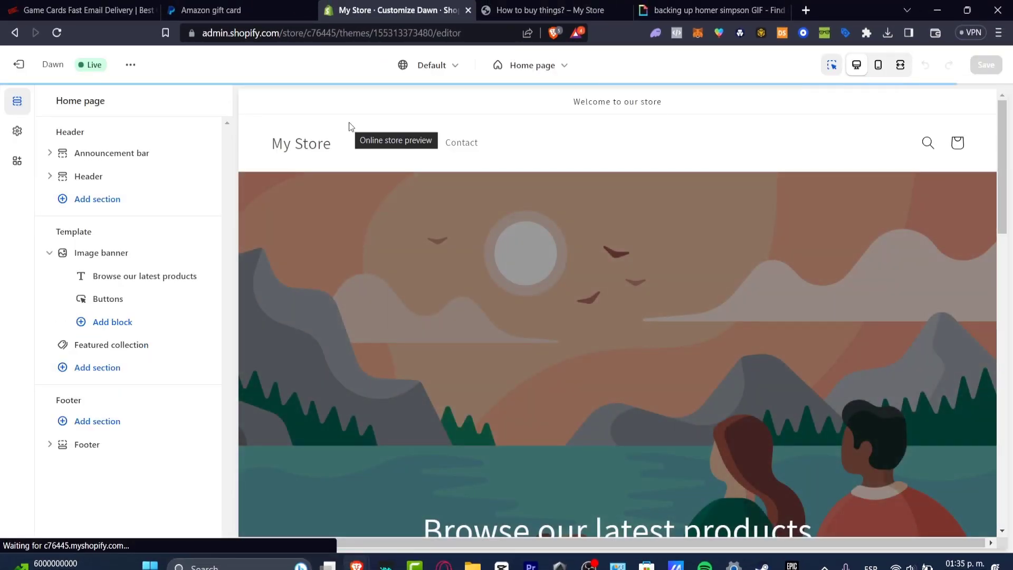
Step: Switch the editor preview from the Home page to the Pages > Default page template
scroll(681, 321, "down", 10)
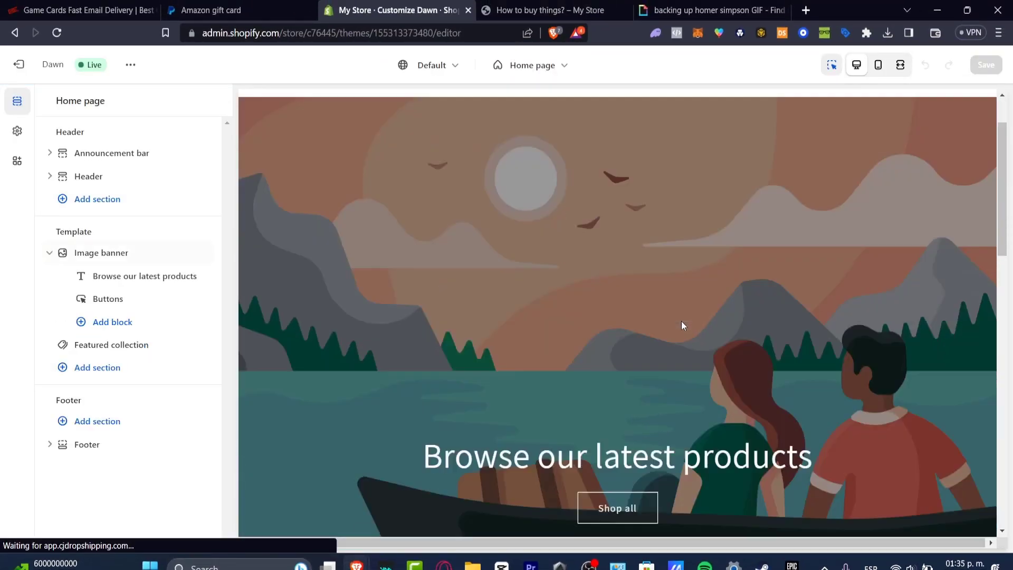
scroll(681, 320, "down", 8)
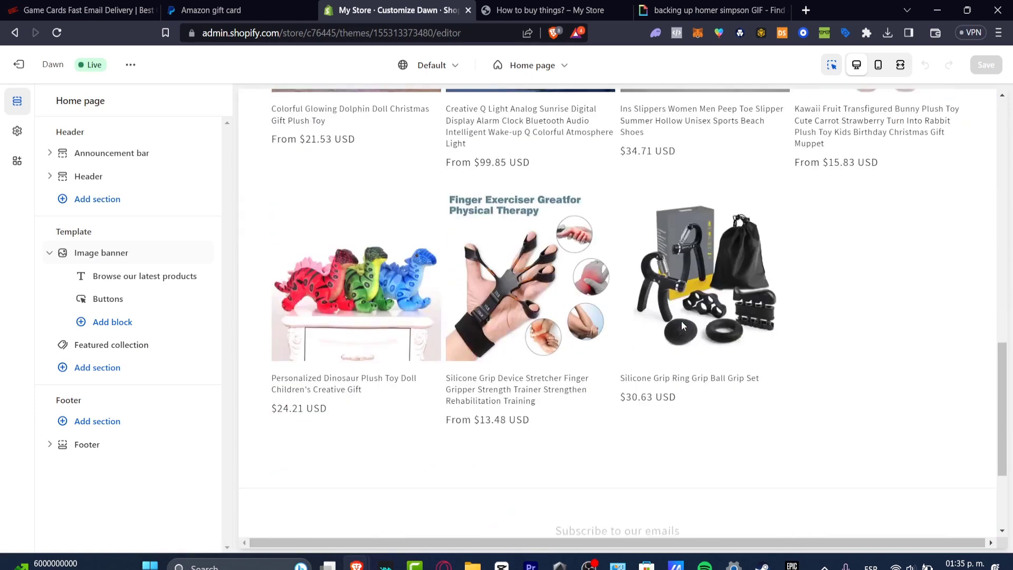
scroll(681, 320, "up", 18)
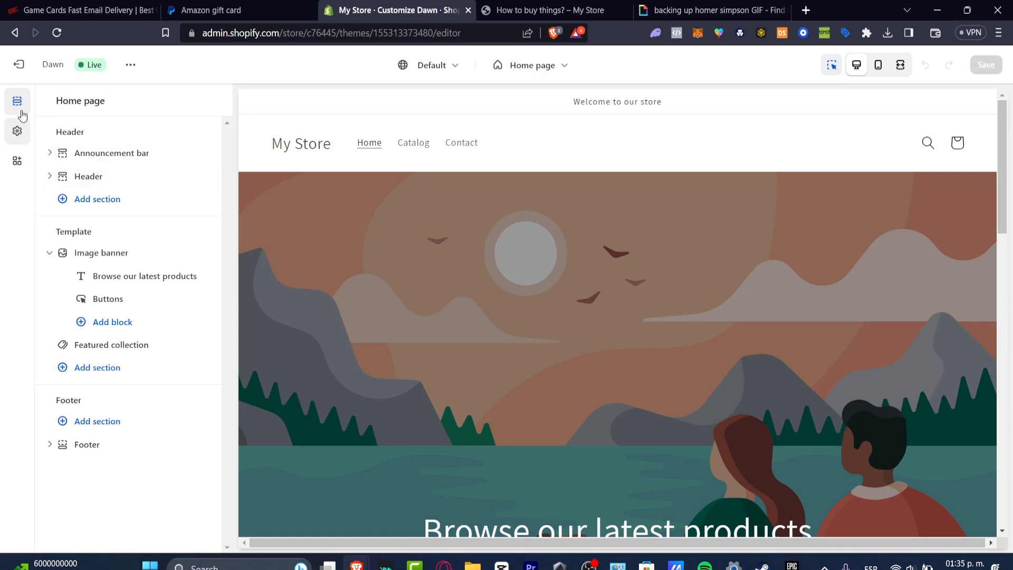
left_click(547, 70)
left_click(539, 235)
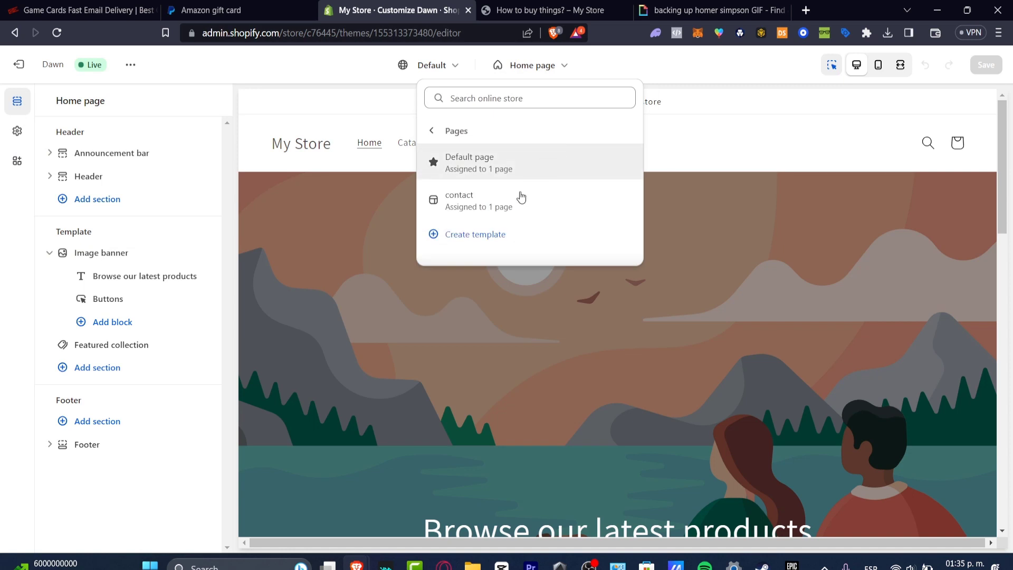
left_click(534, 168)
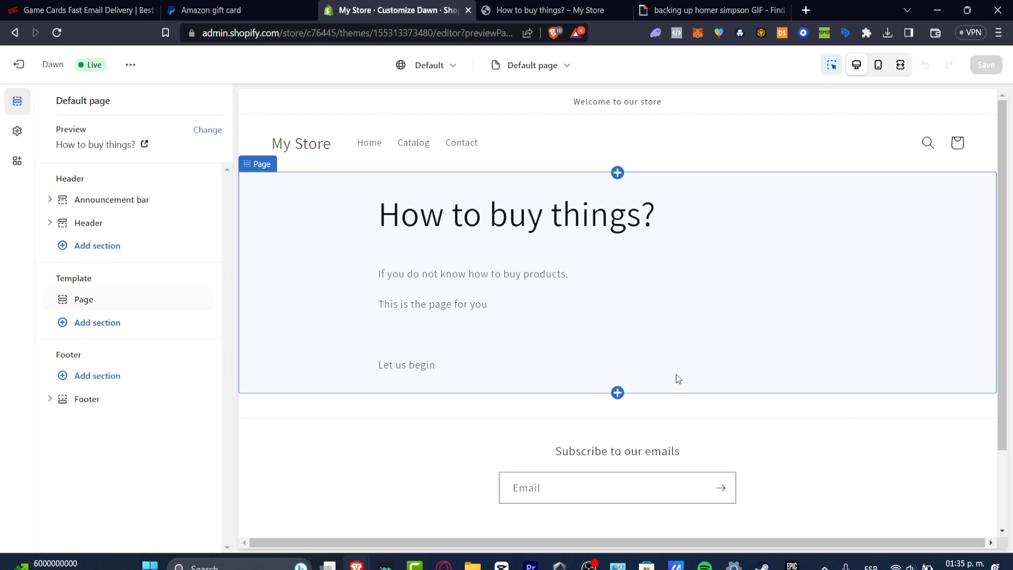
mouse_move(621, 396)
Step: Open the template's Add section list, then view the live 'How to buy things?' page
left_click(103, 320)
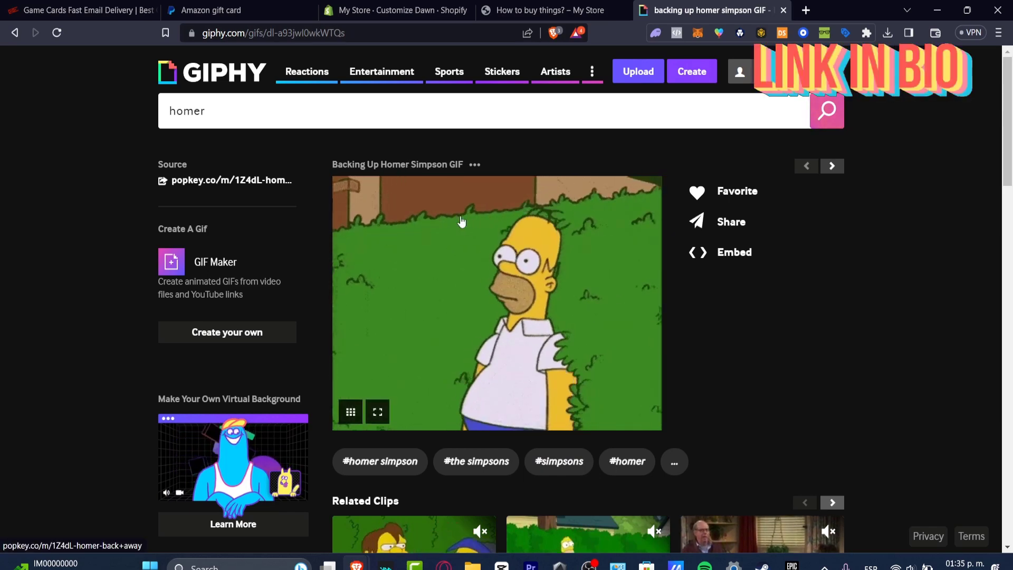
left_click(549, 7)
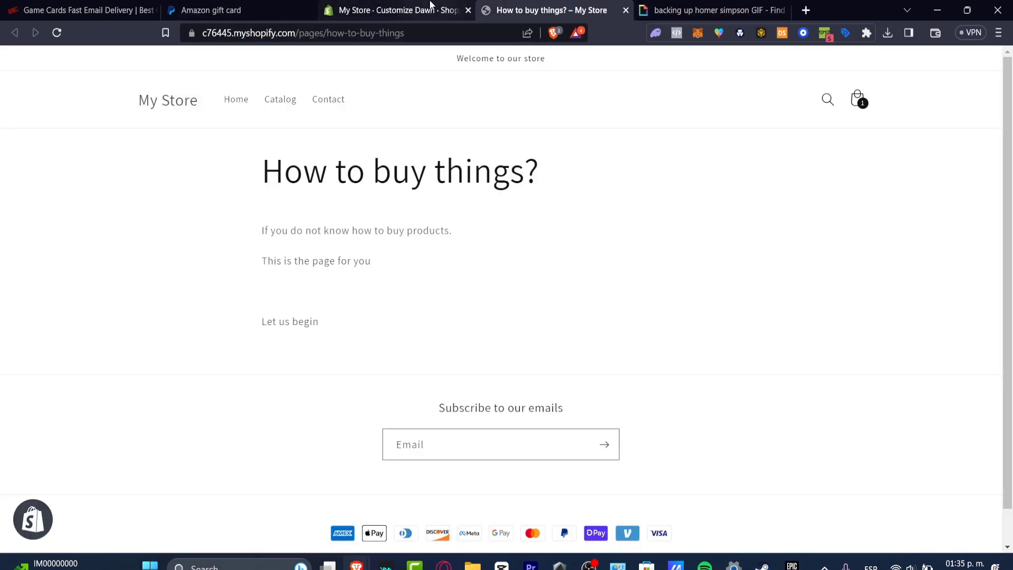
Step: Add a Custom Liquid section under Header and put the cursor in its empty code box
left_click(414, 10)
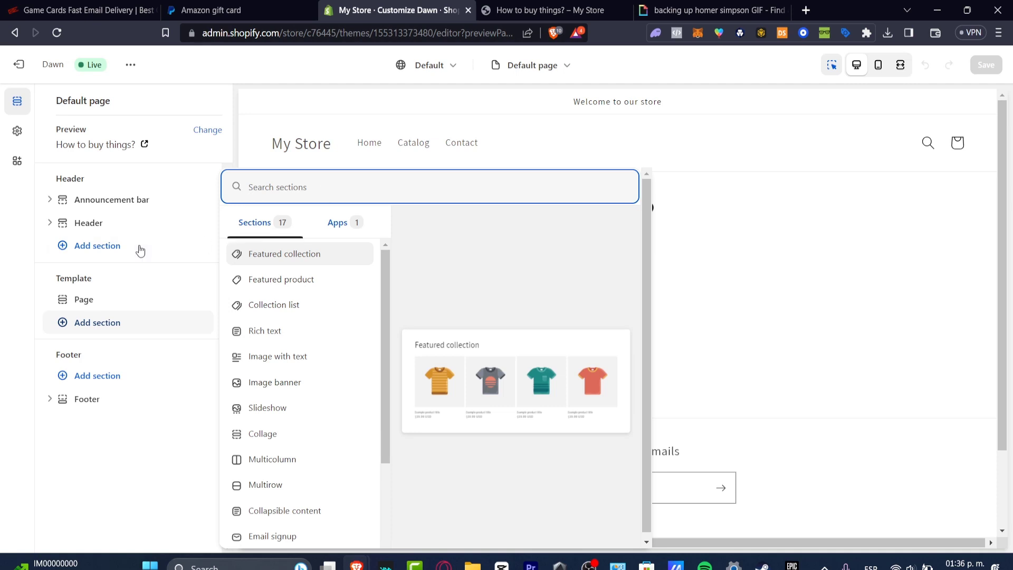
left_click(123, 247)
left_click(122, 248)
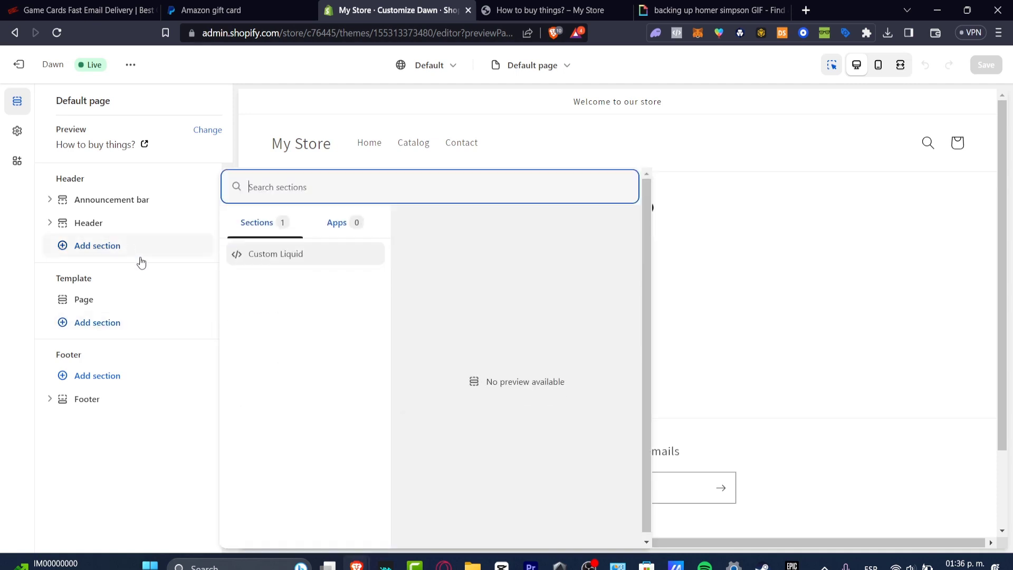
left_click(305, 255)
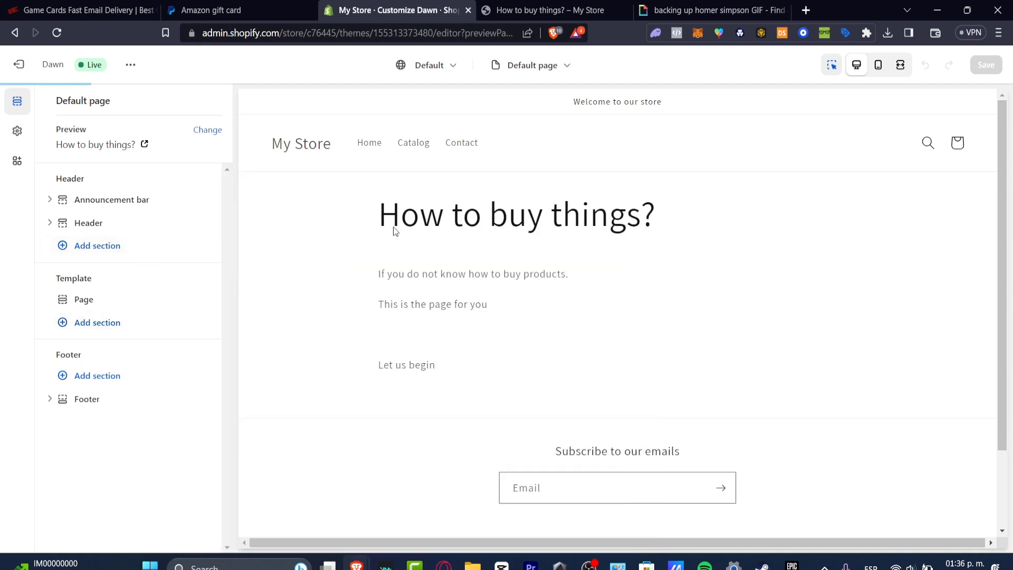
left_click(136, 252)
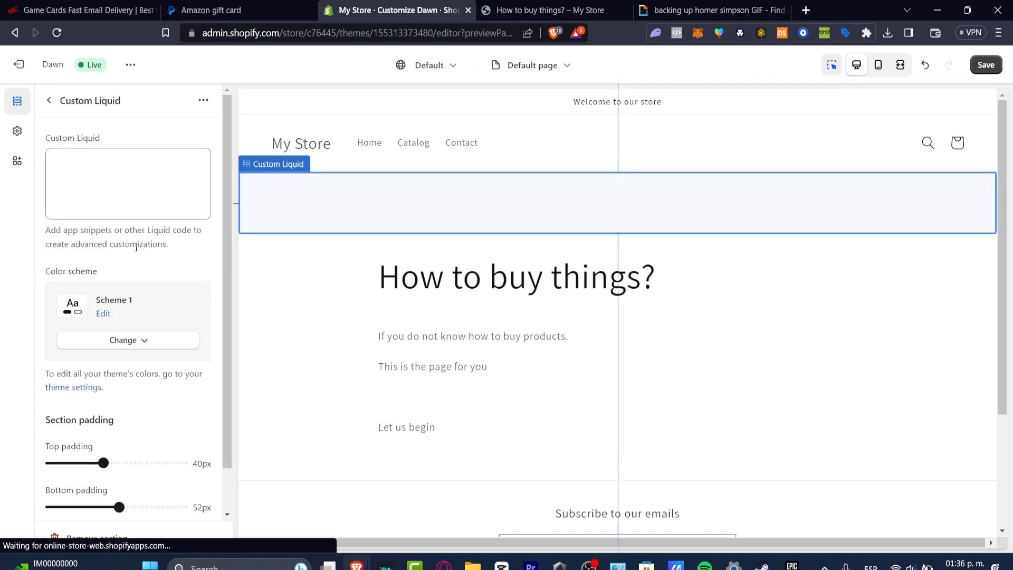
left_click(141, 160)
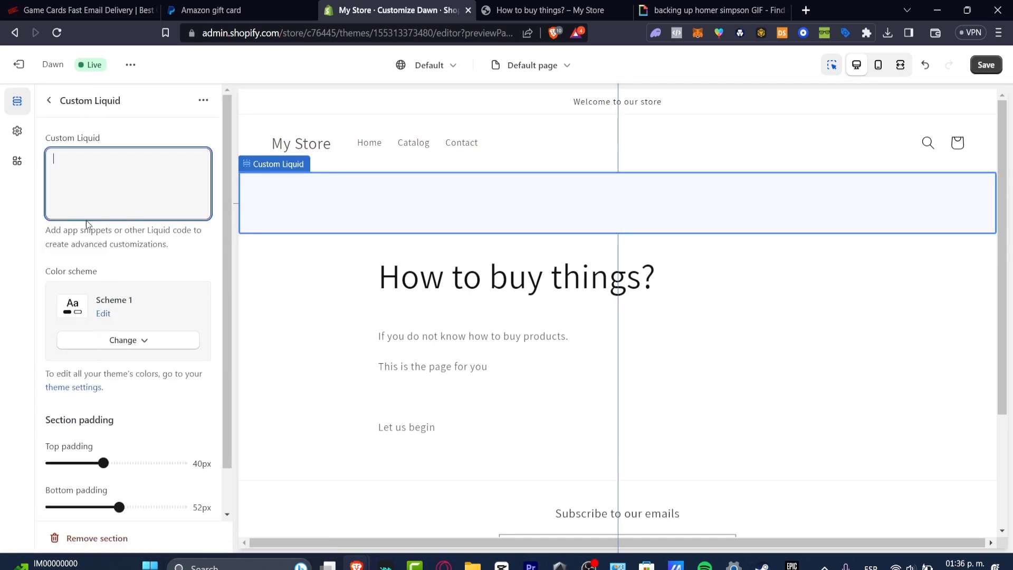
left_click_drag(125, 228, 215, 243)
left_click(203, 259)
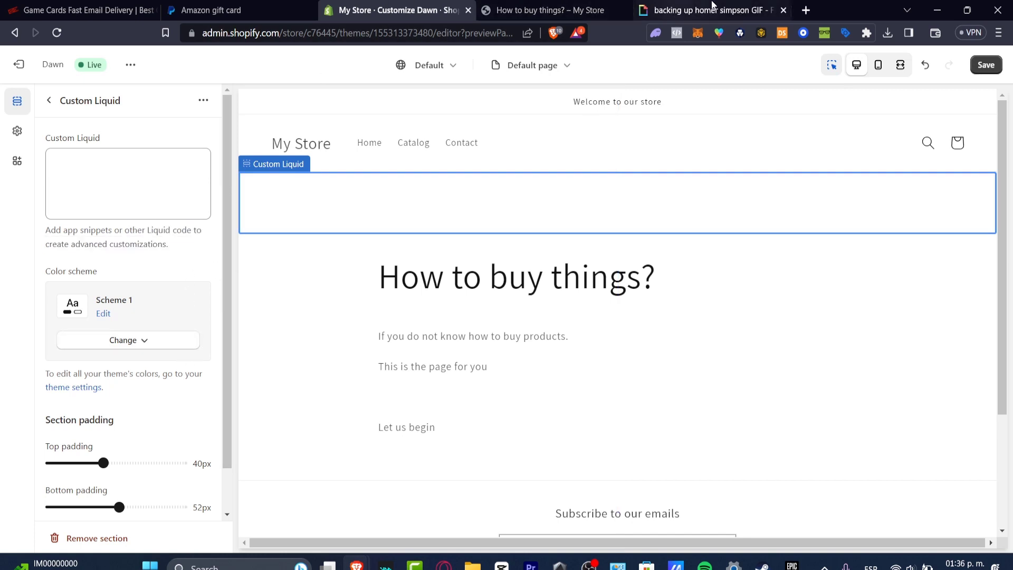
Step: Copy the Backing Up Homer Simpson GIF's iframe code from GIPHY's Share > Embed
left_click(709, 10)
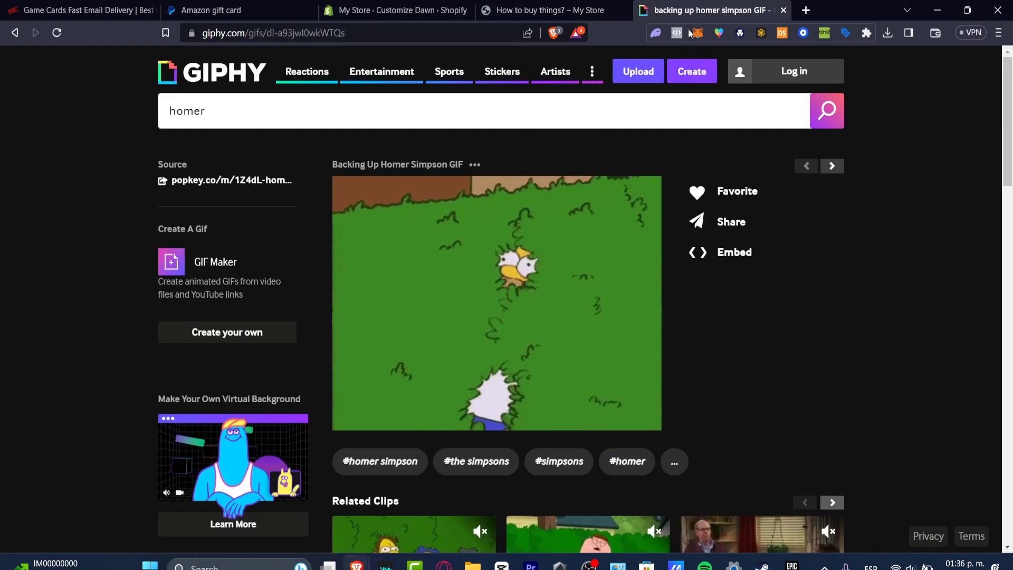
left_click(730, 222)
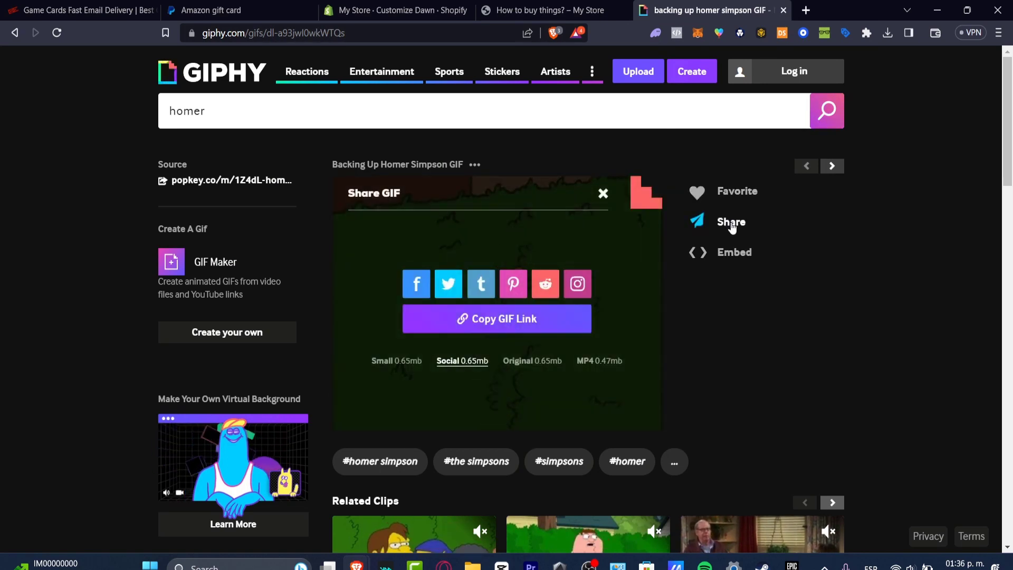
left_click(734, 254)
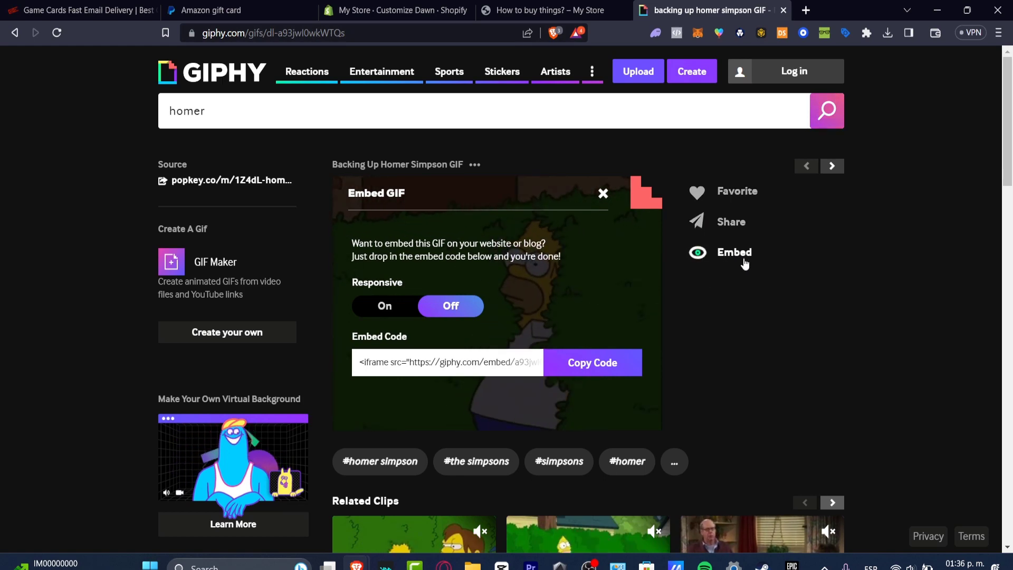
left_click(593, 363)
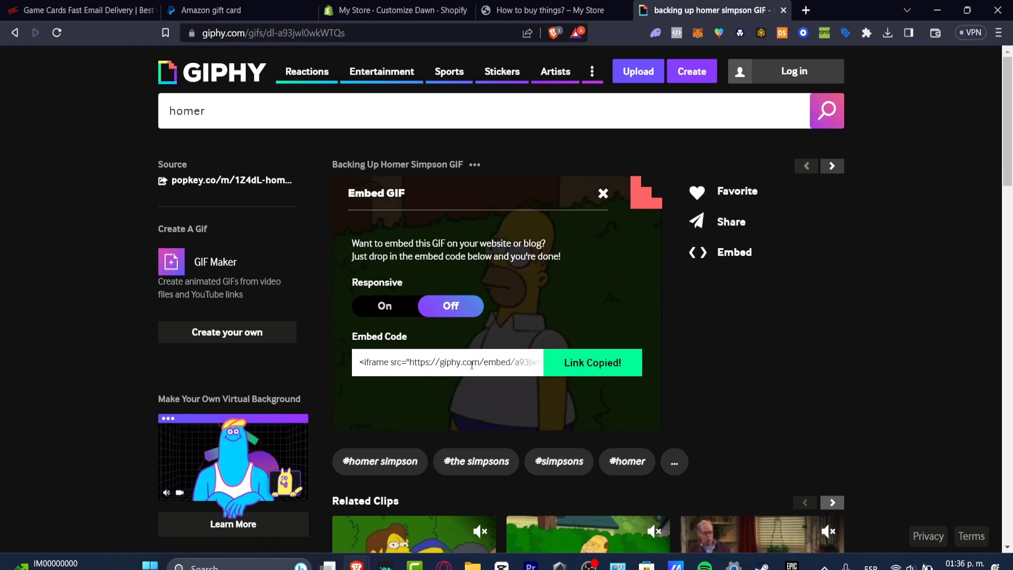
left_click(549, 10)
Step: Paste the GIPHY iframe code into the Custom Liquid box
left_click(396, 13)
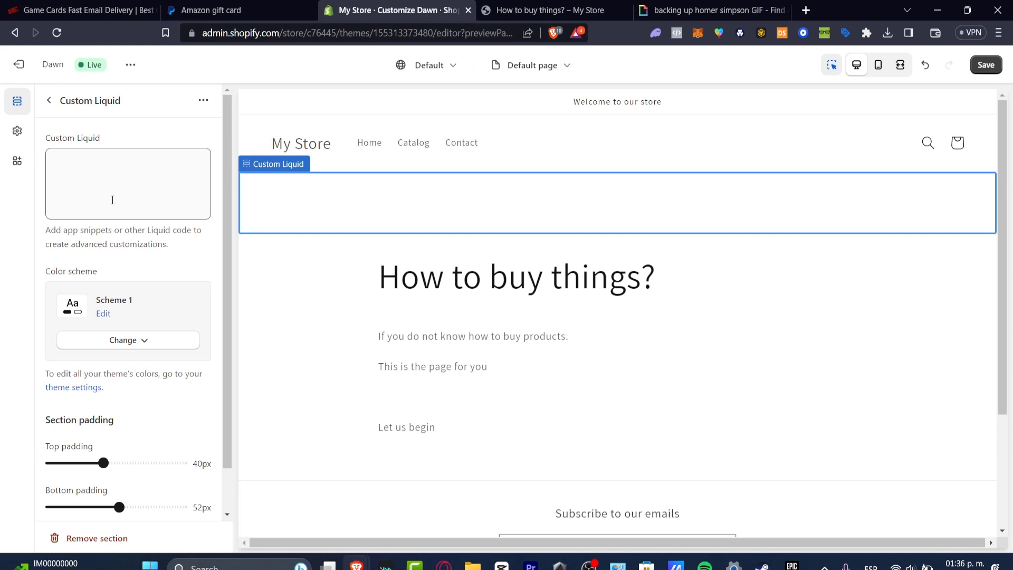
type("<iframe src=\"https://giphy.com/embed/a93jwI0wkWTQs\" width=\"480\" height=\"360\" frameBorder=\"0\" class=\"giphy-embed\" allowFullScreen></iframe><p><a href=\"https://giphy.com/gifs/dl-a93jwI0wkWTQs\">via GIPHY</a></p>")
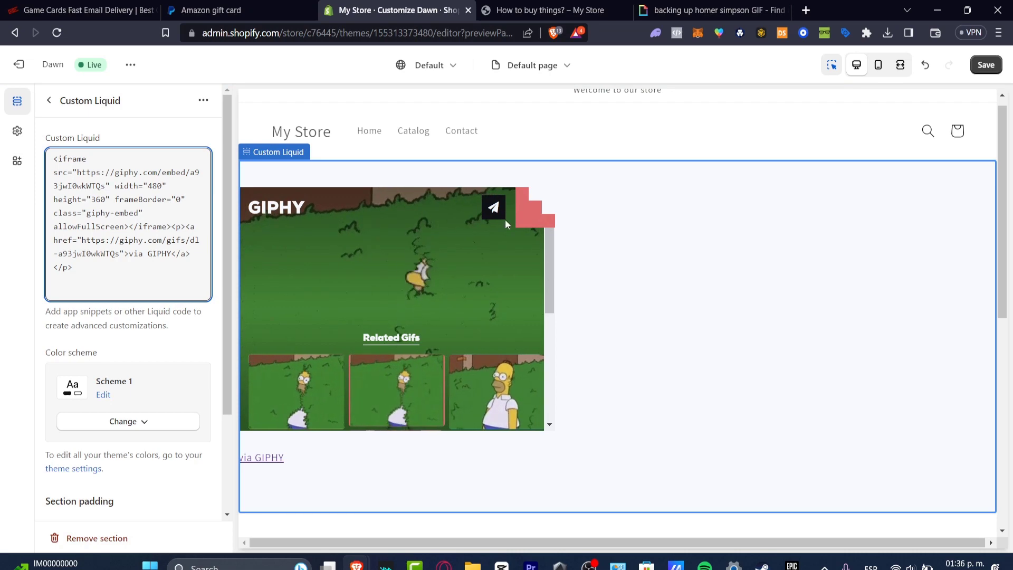
scroll(640, 387, "down", 3)
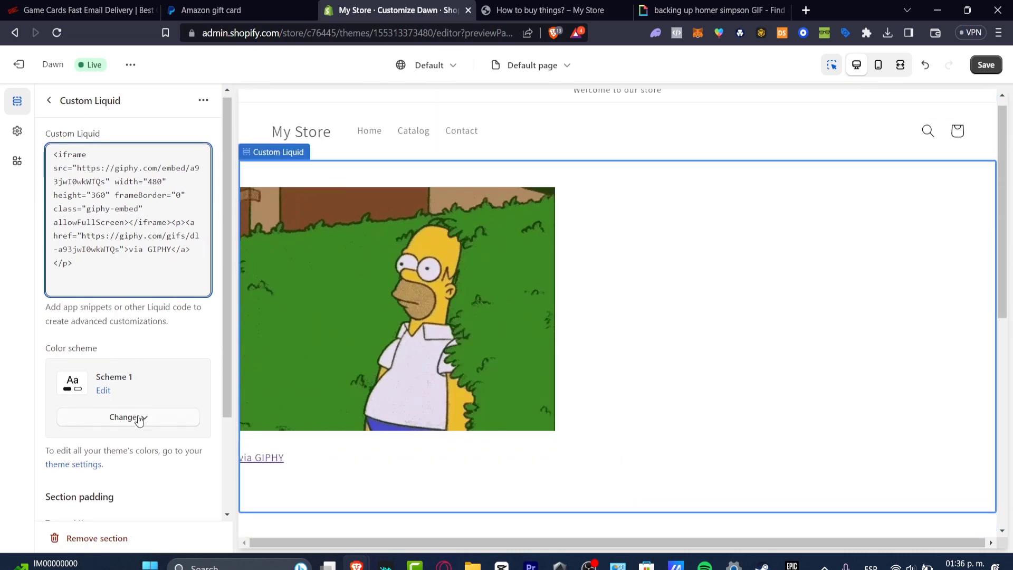
scroll(164, 428, "down", 3)
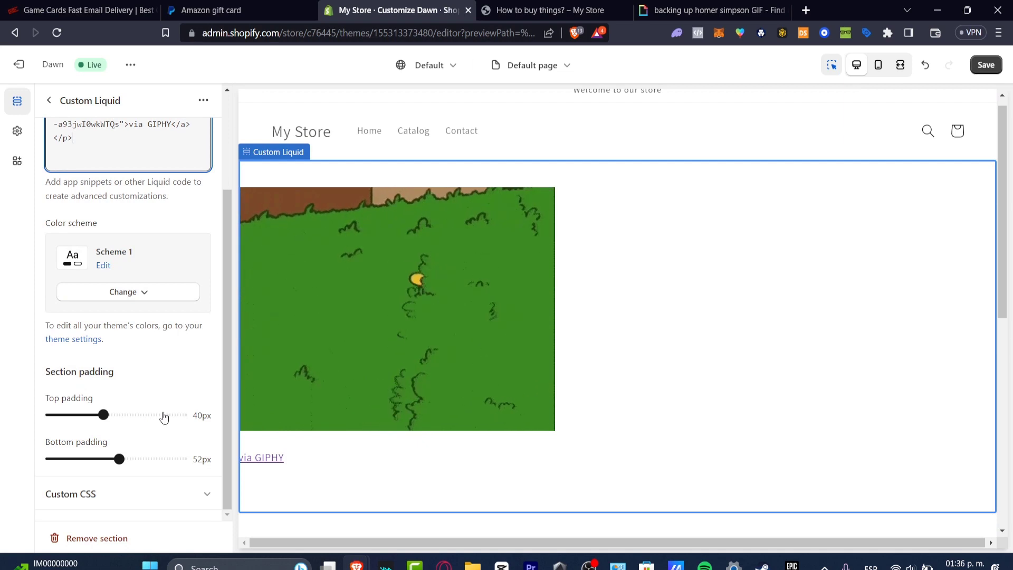
Step: Try dragging the Custom Liquid section lower, then reopen its settings
left_click(49, 100)
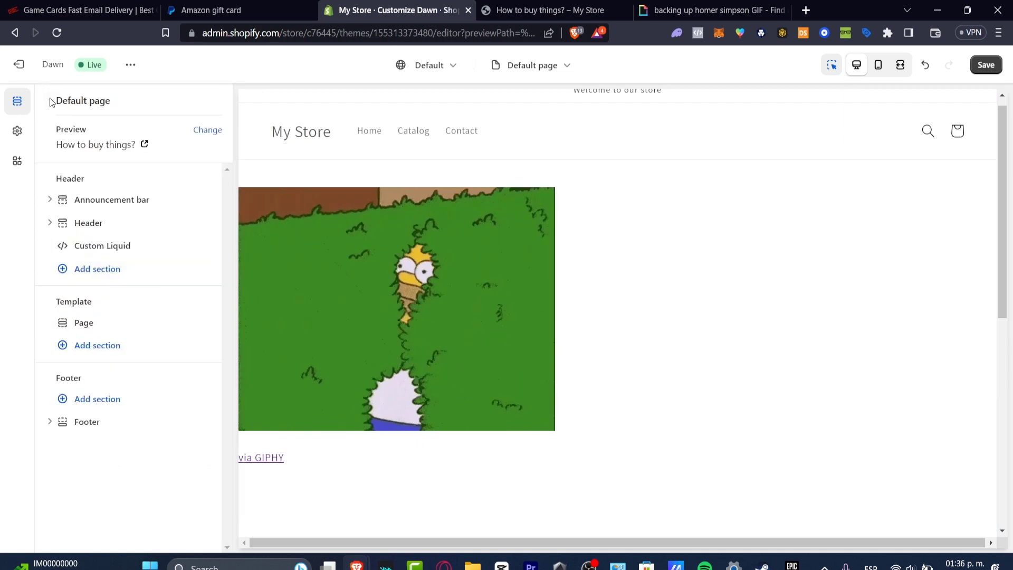
scroll(280, 253, "down", 1)
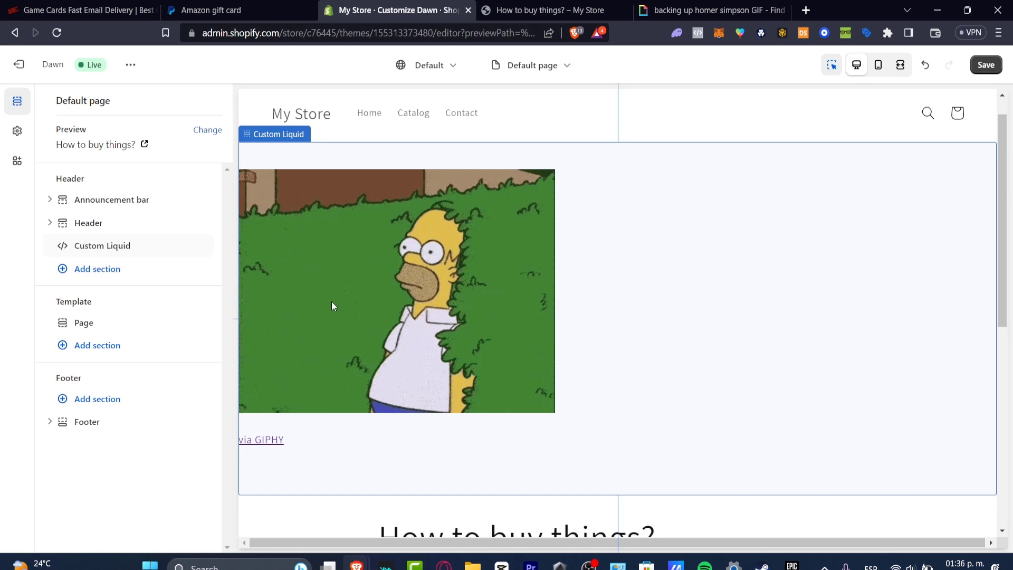
left_click_drag(207, 239, 158, 279)
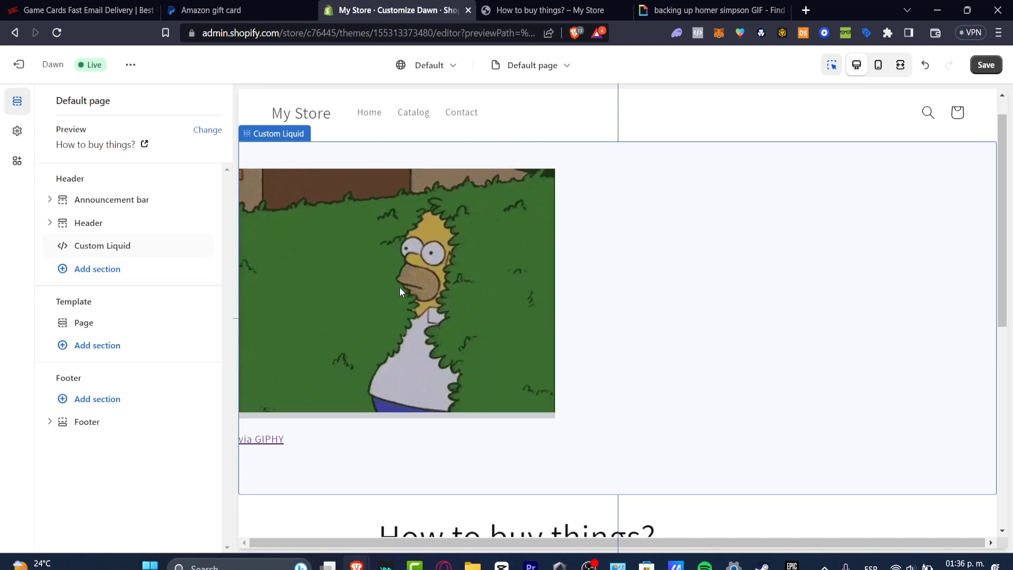
left_click(126, 245)
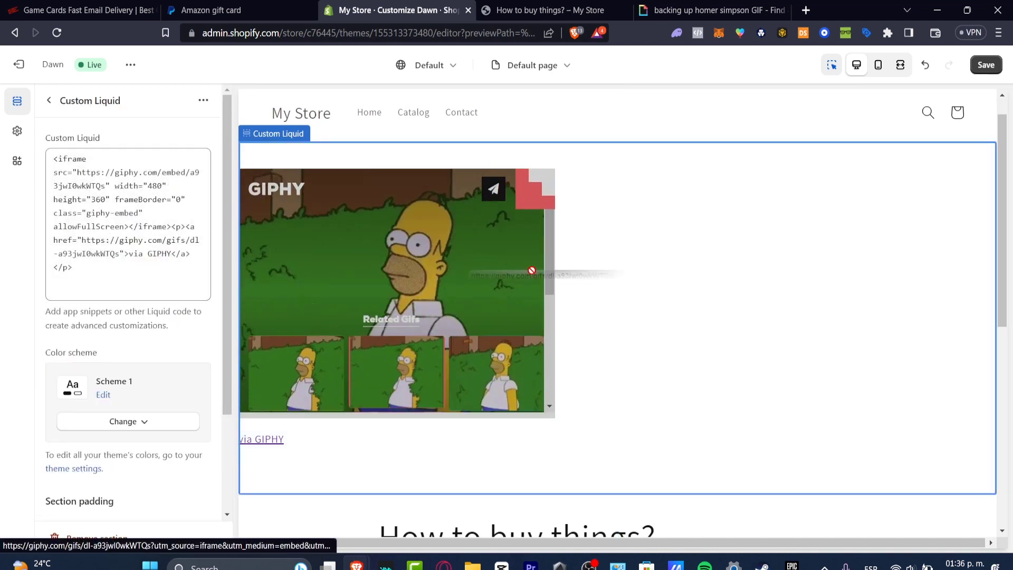
mouse_move(494, 329)
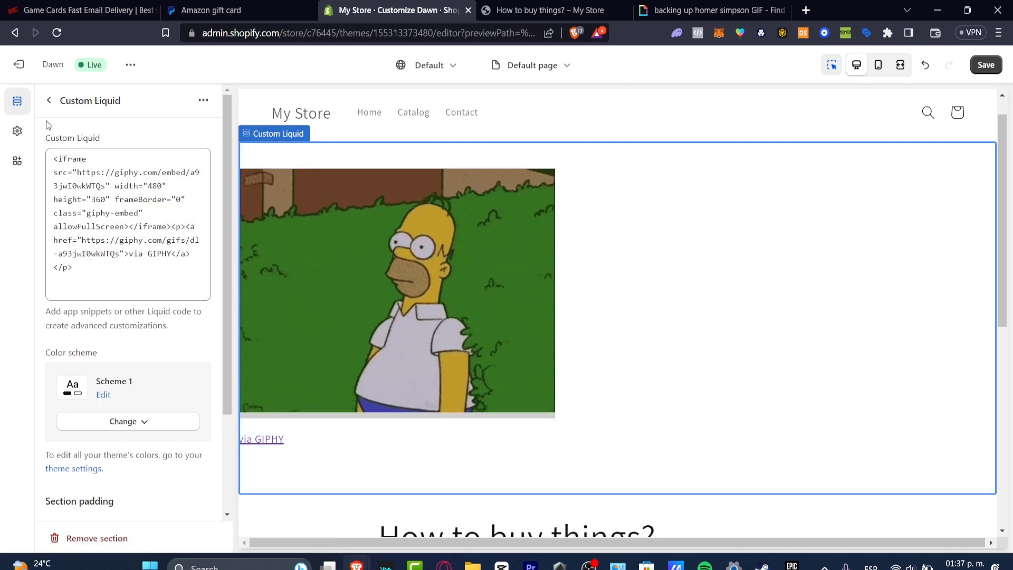
Step: Hide the Custom Liquid GIF section and exit the editor, discarding unsaved changes
left_click(48, 100)
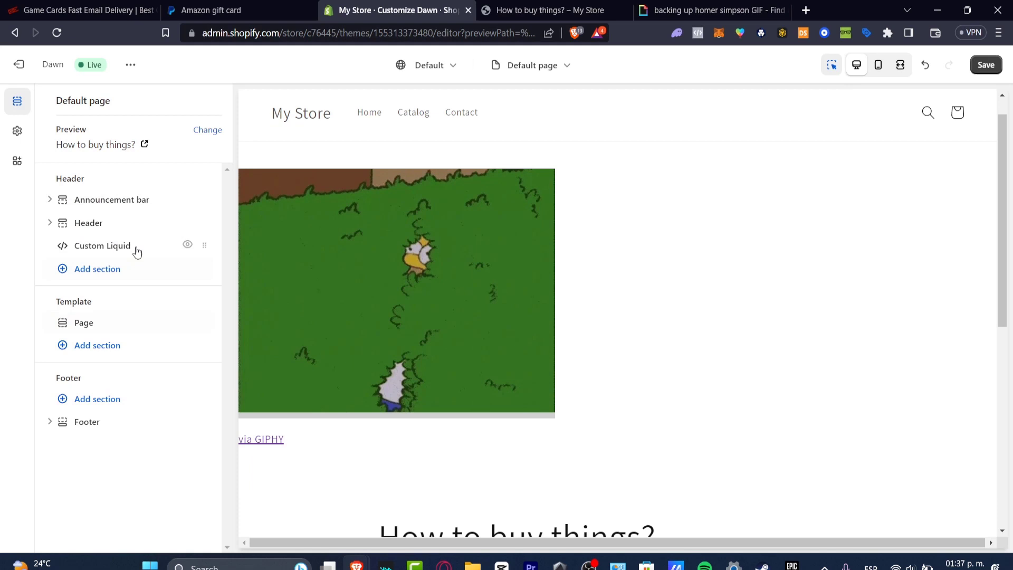
left_click(187, 246)
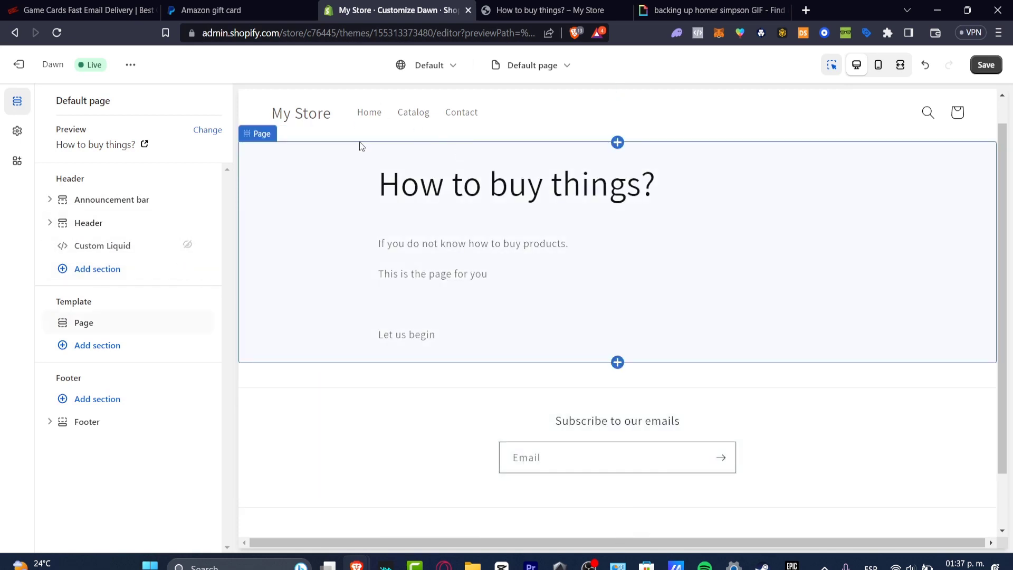
left_click(256, 13)
key("ctrl+Tab")
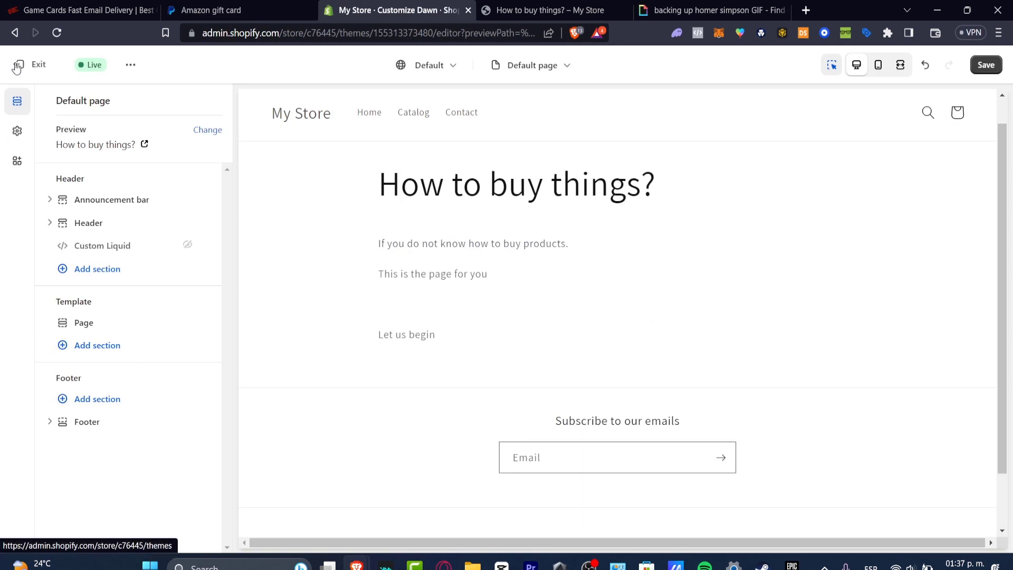
left_click(17, 65)
left_click(663, 338)
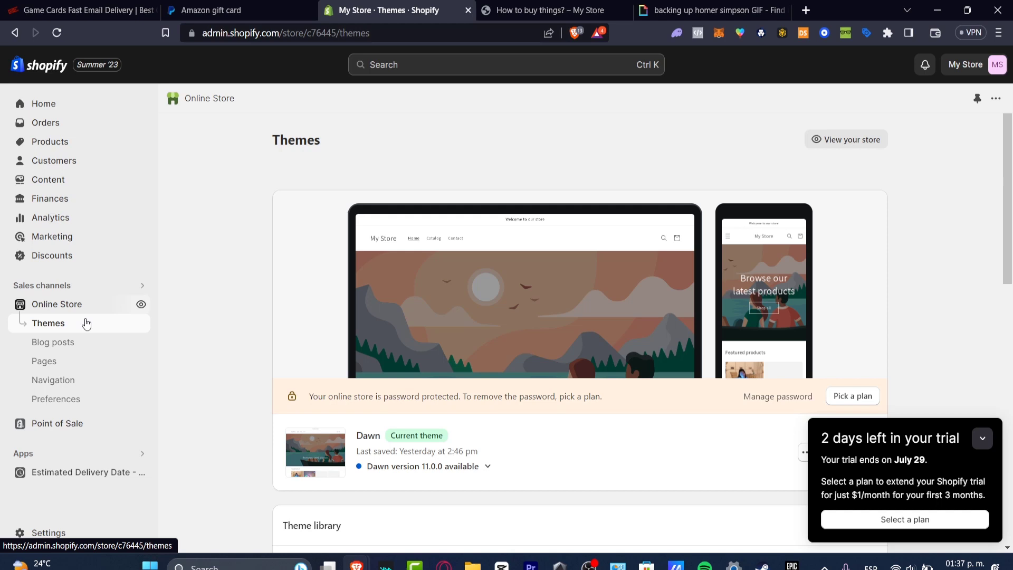
Step: Open the 'How to buy things?' page and centre its body text
left_click(76, 360)
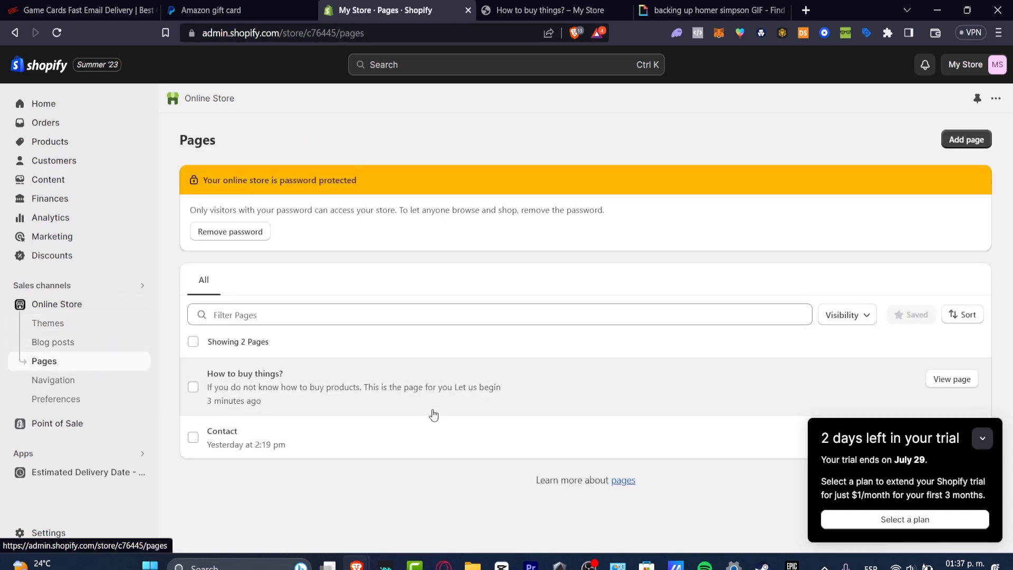
left_click(439, 388)
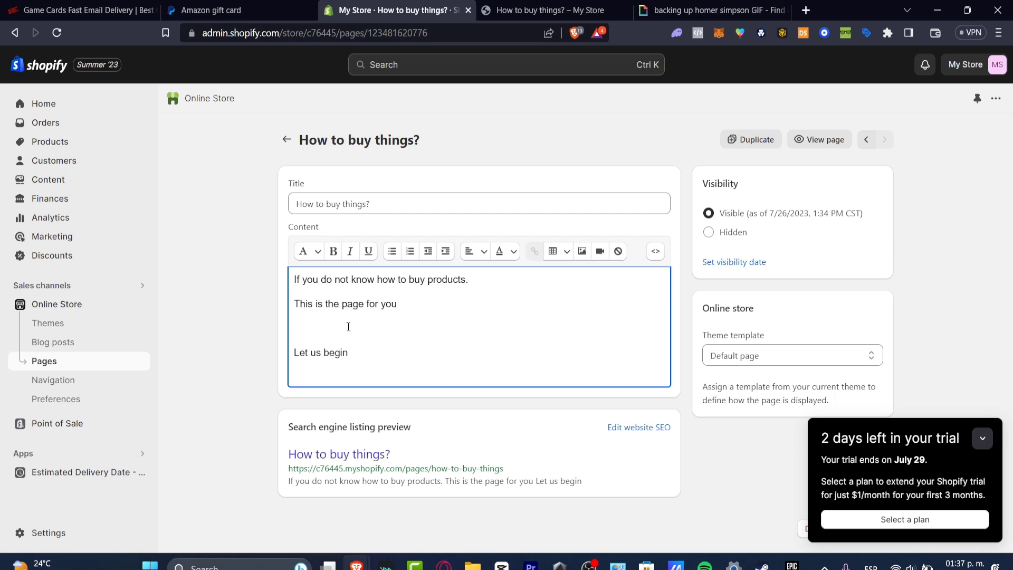
left_click_drag(394, 358, 299, 284)
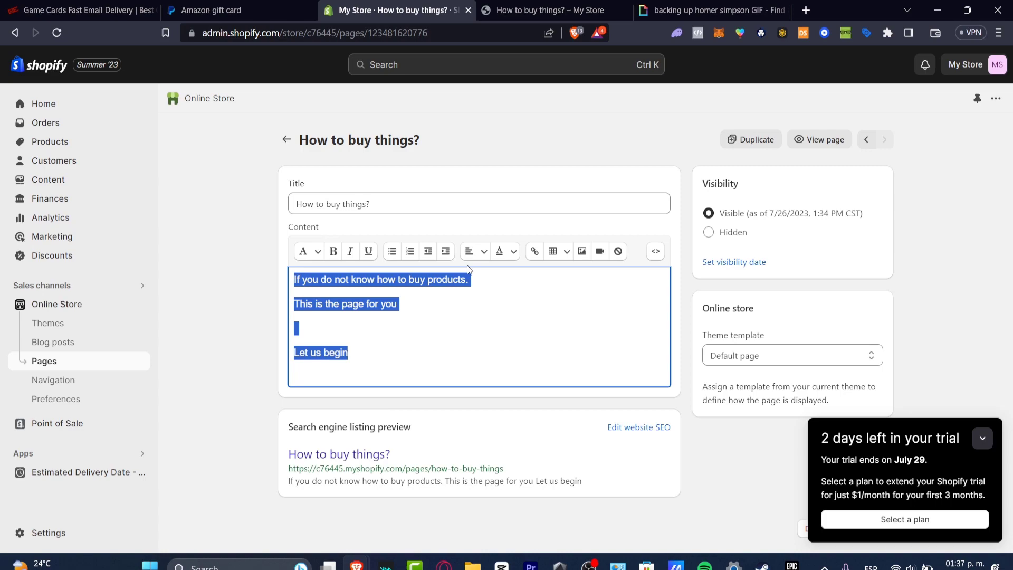
key("ctrl+5")
key("ctrl+3")
left_click(475, 256)
left_click(486, 302)
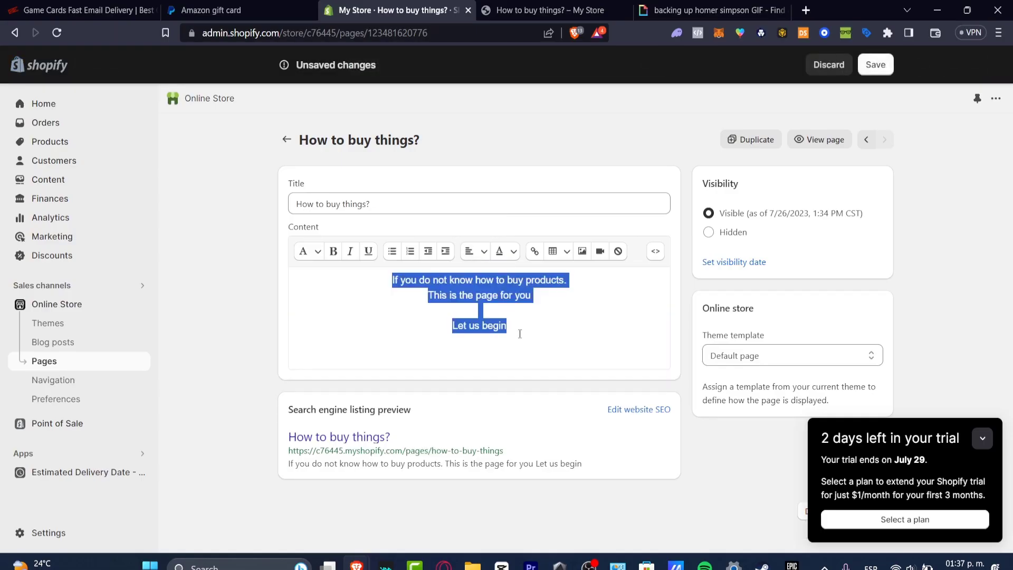
left_click(529, 328)
Step: Insert empty lines above 'Let us begin' and switch the content to HTML view
left_click(499, 317)
key("Return")
key("Return")
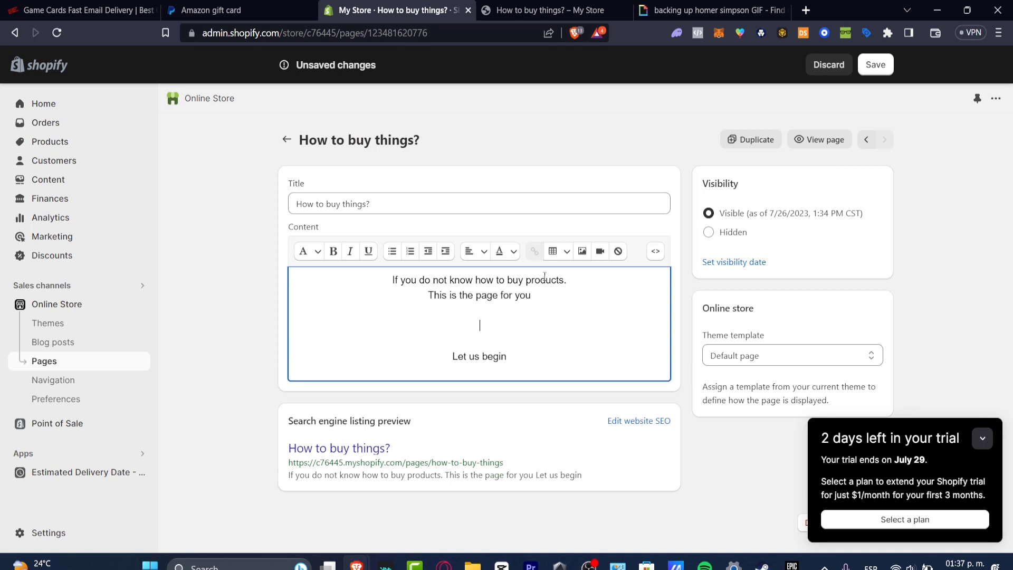
left_click(655, 253)
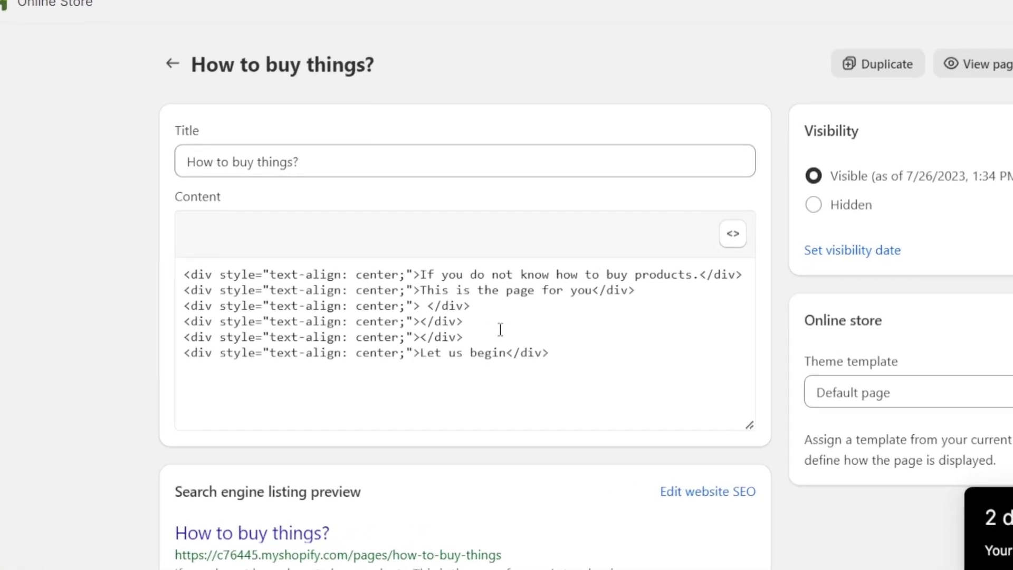
Step: Paste the GIPHY iframe code on a new line after line 4, then return to the rich-text editor
left_click(497, 319)
key("Return")
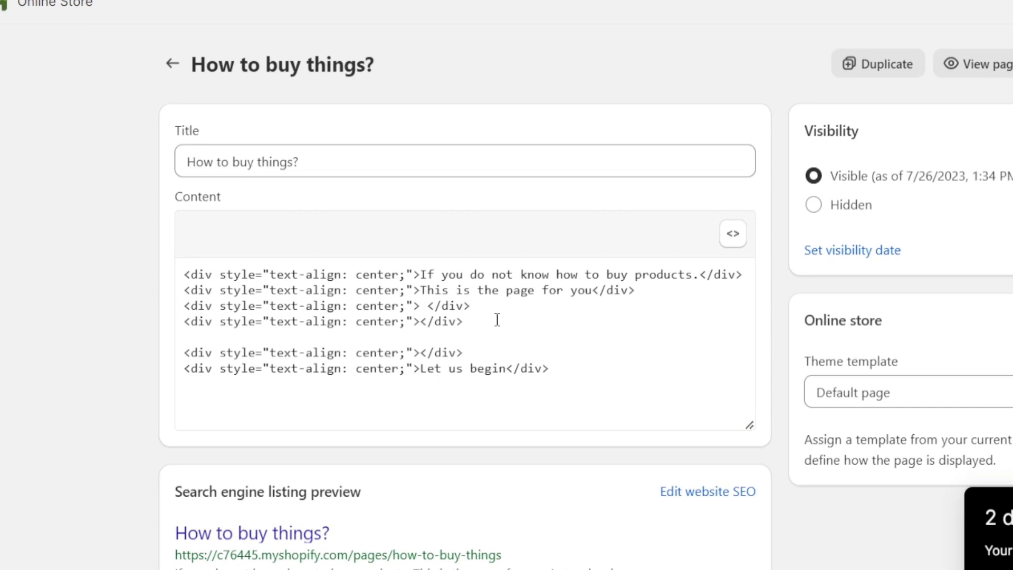
type("<iframe src=\"https://giphy.com/embed/a93jwI0wkWTQs\" width=\"480\" height=\"360\" frameBorder=\"0\" class=\"giphy-embed\" allowFullScreen></iframe><p><a href=\"https://giphy.com/gifs/dl-a93jwI0wkWTQs\">via GIPHY</a></p>")
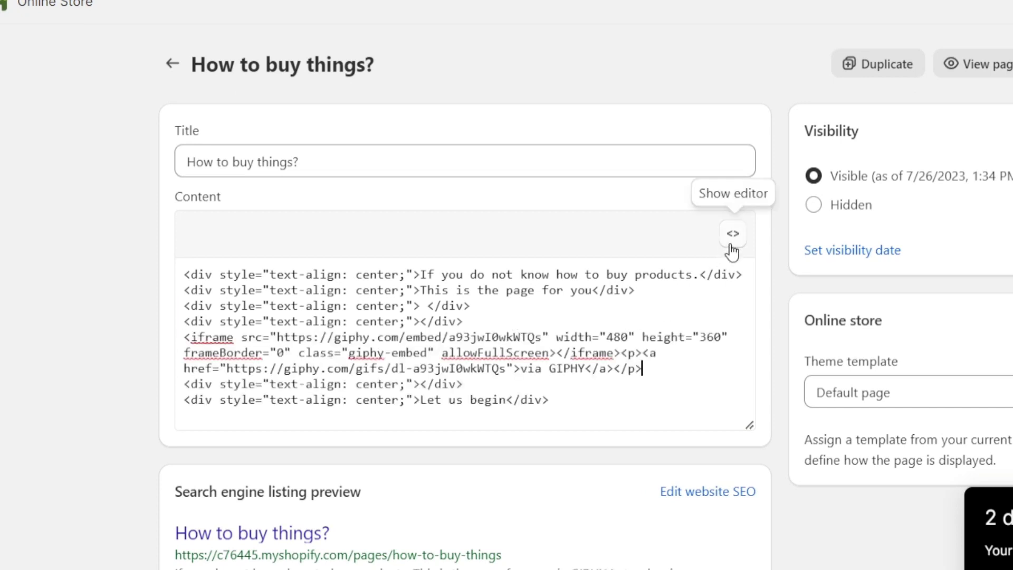
left_click(734, 235)
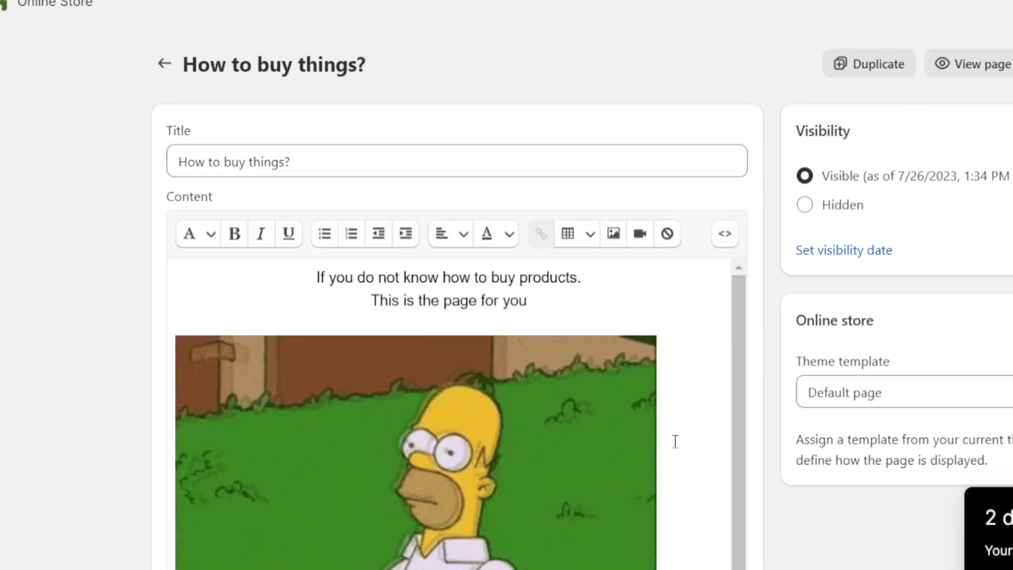
scroll(706, 501, "down", 5)
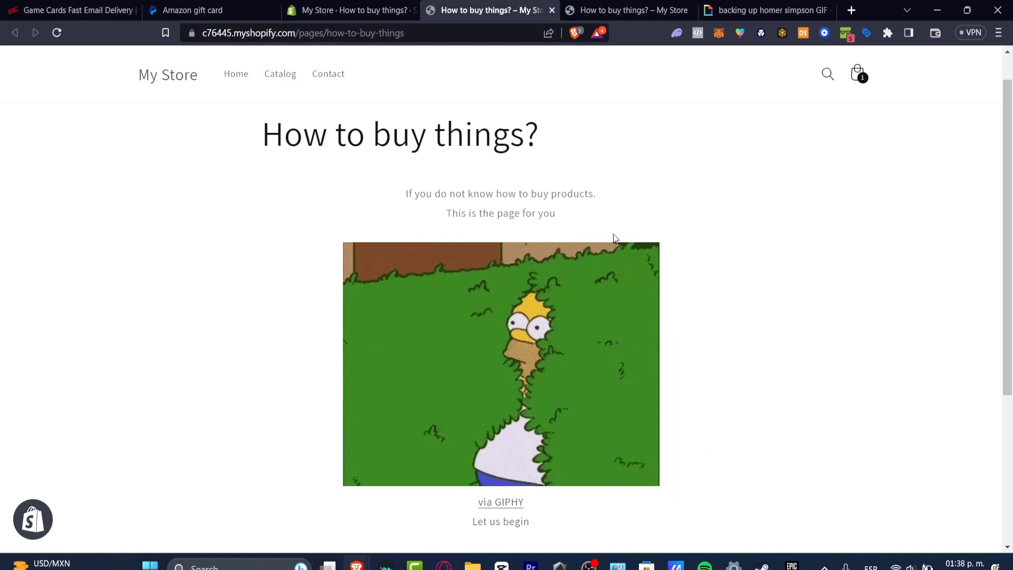
Step: Open the Colorful Glowing Dolphin Doll product from the store's product list
left_click(349, 10)
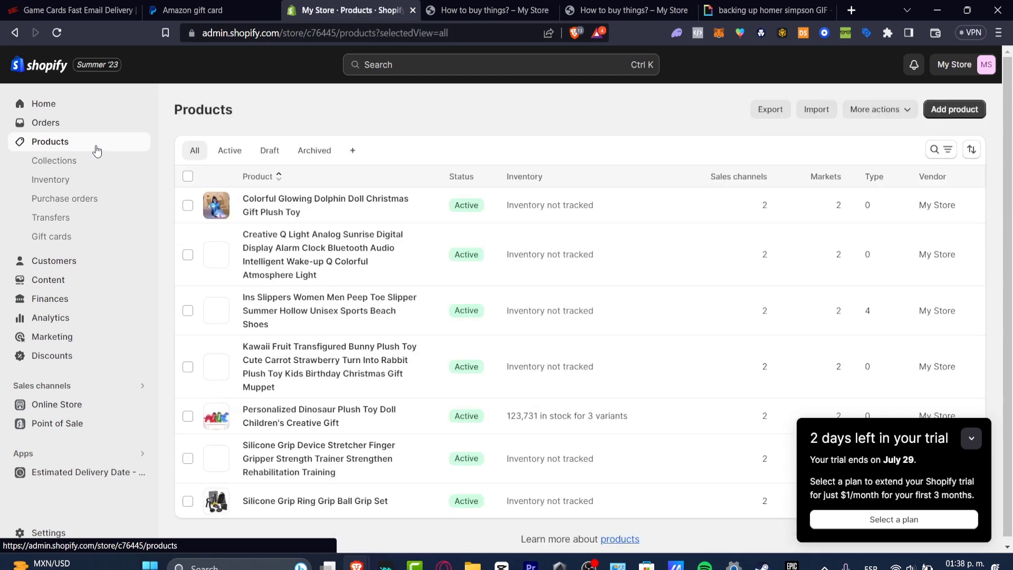
left_click(284, 196)
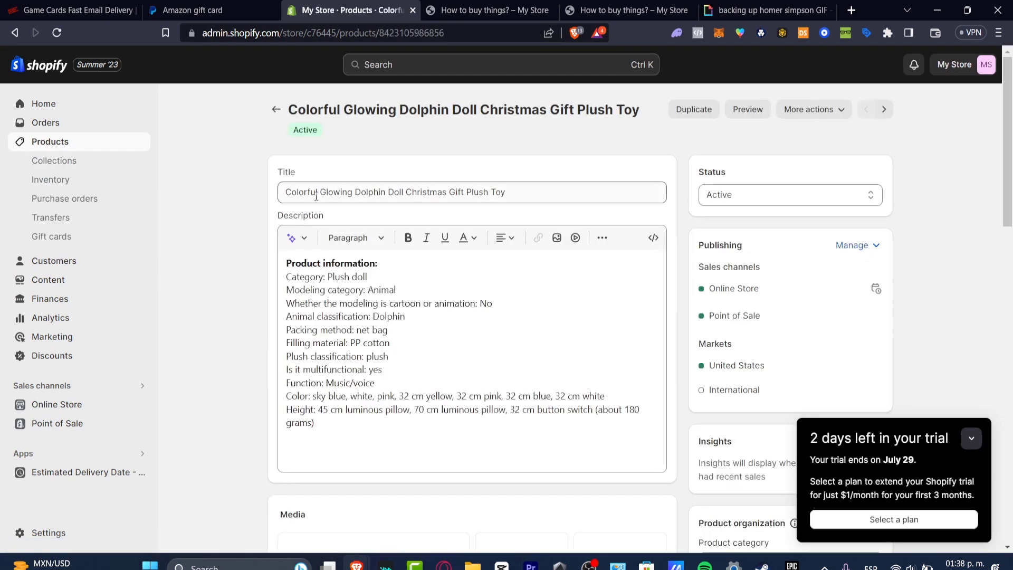
scroll(558, 235, "down", 3)
scroll(558, 236, "down", 3)
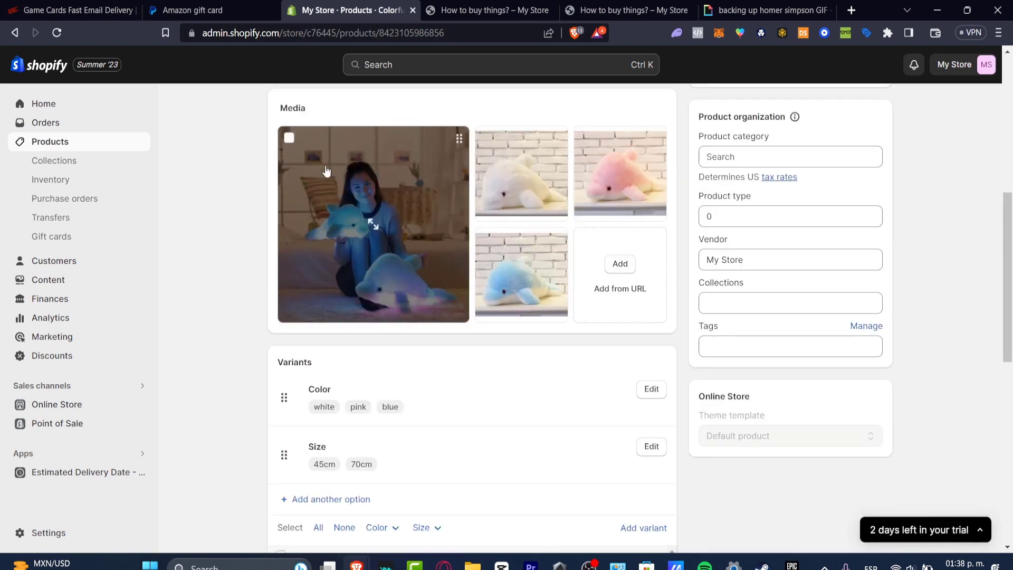
Step: Add the Homer Simpson GIF from GIPHY as the product's fifth media item
left_click(634, 294)
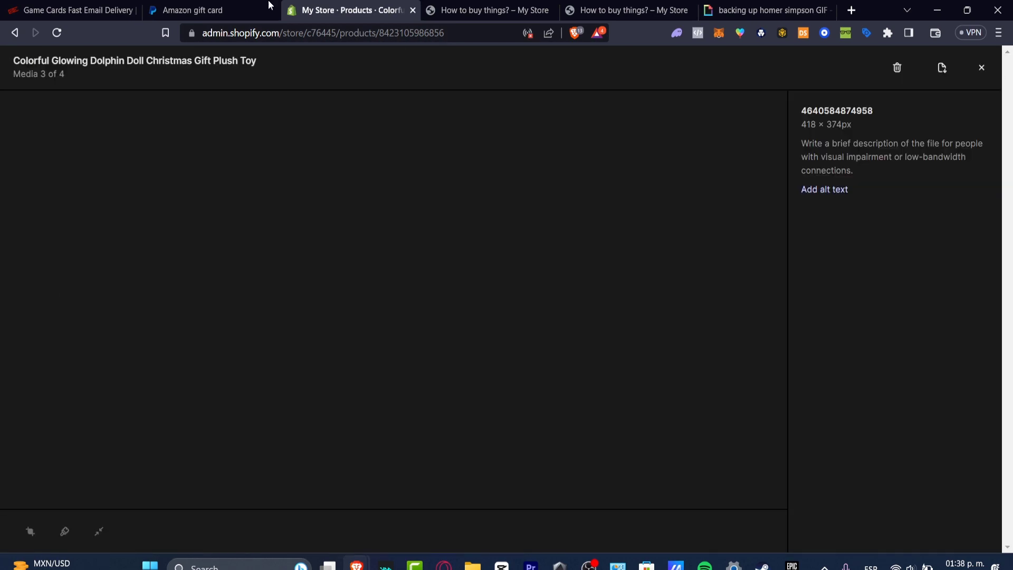
left_click(766, 10)
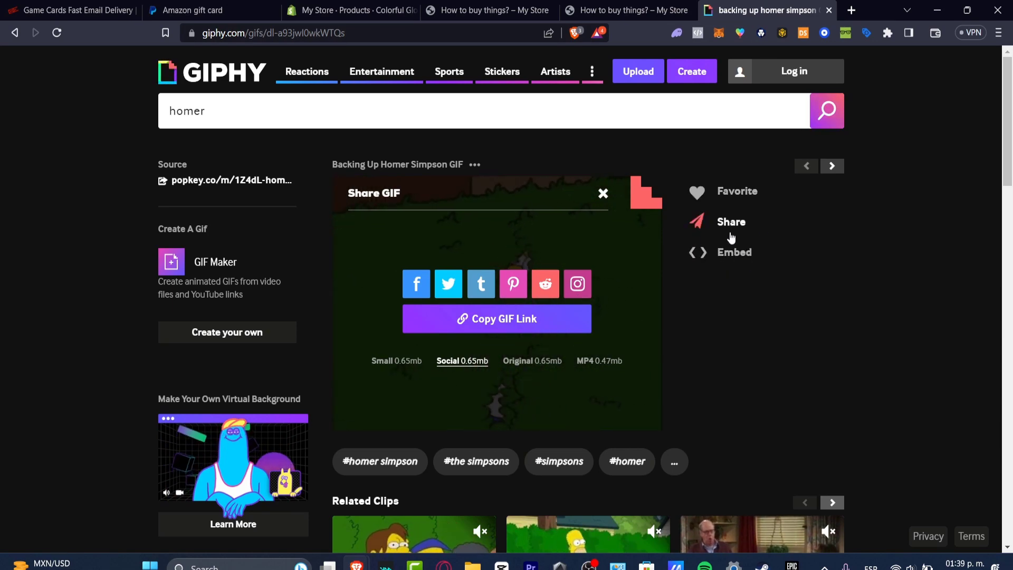
left_click(235, 5)
left_click(348, 10)
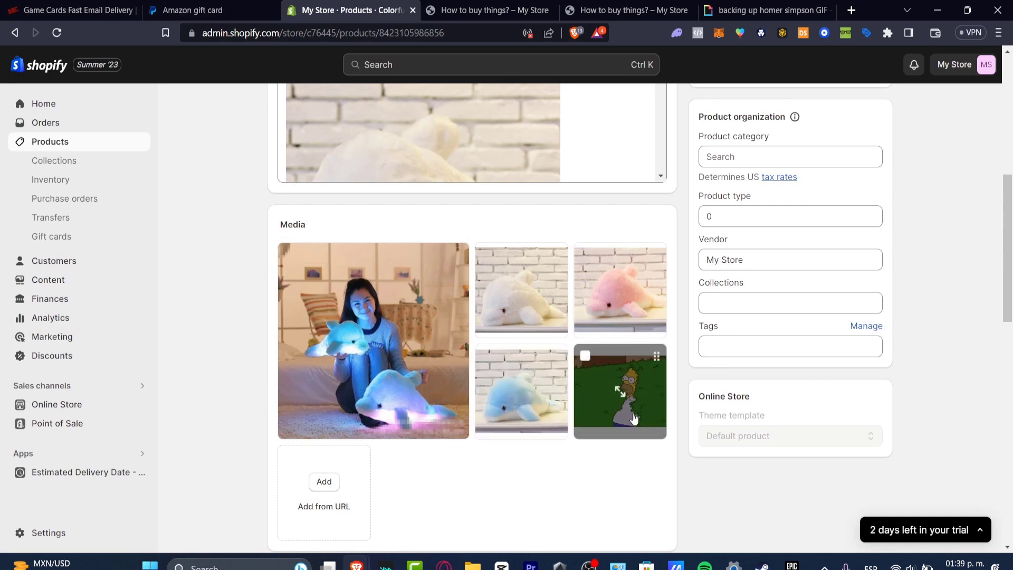
Step: Move the Homer GIF tile into the first Media slot so the new order is saved
left_click_drag(628, 436, 413, 393)
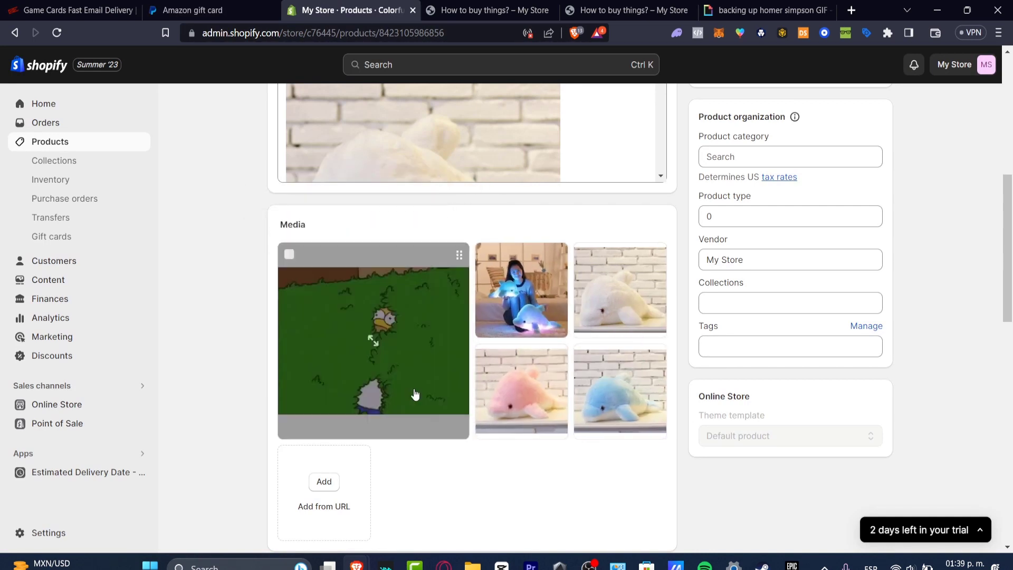
scroll(910, 299, "up", 10)
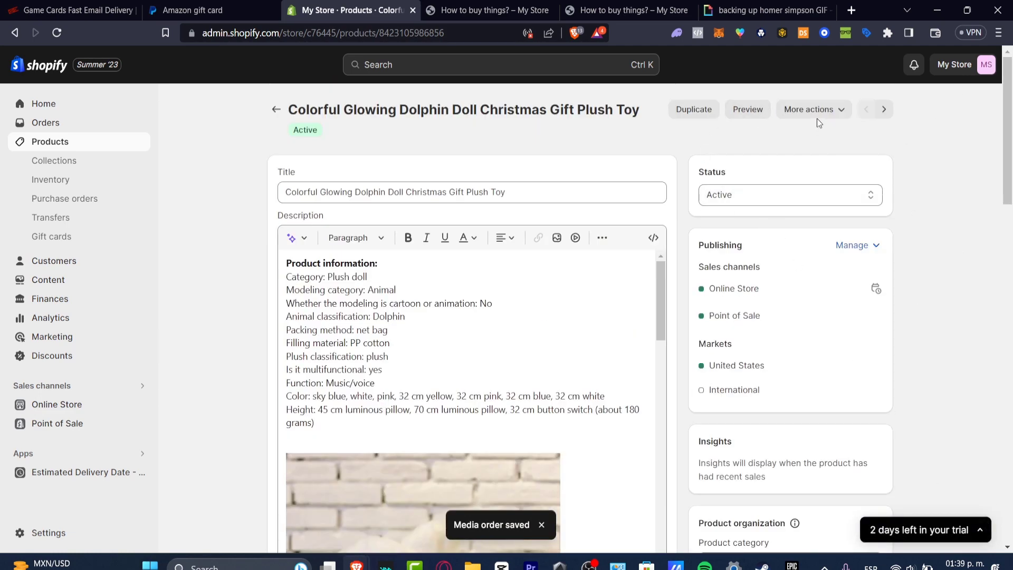
Step: Preview the dolphin plush product in the Dawn storefront and scroll to its gallery images
left_click(748, 108)
scroll(406, 473, "down", 10)
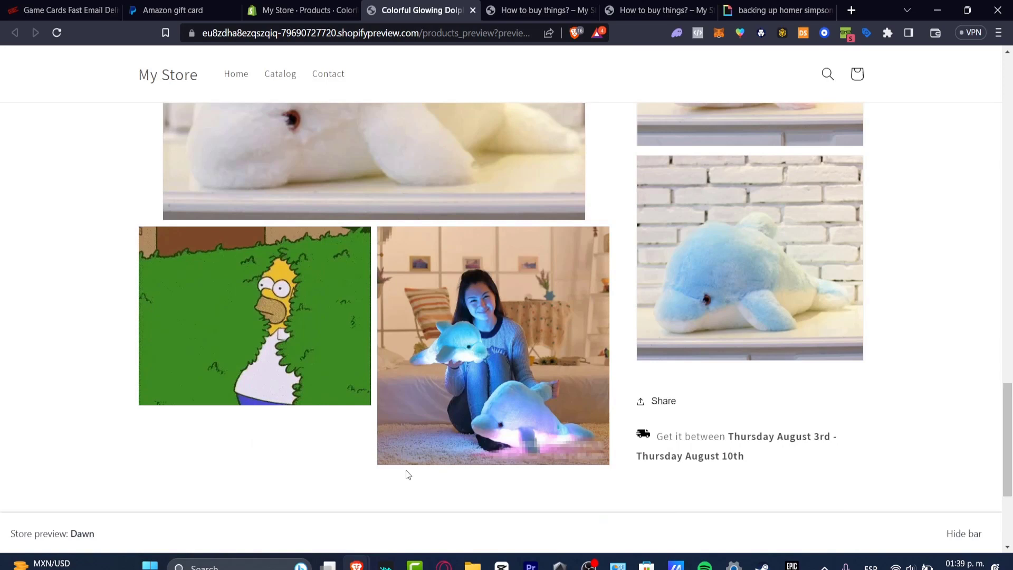